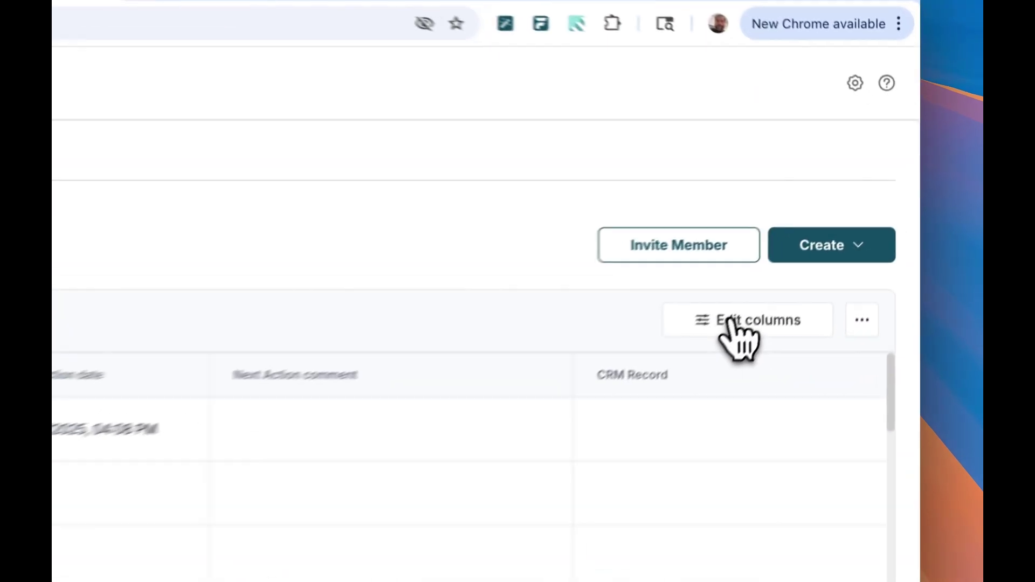
Step: Examine the Workspace dashboard's column manager and dashboard list, and return to the dashboard after viewing the portal builder and structure diagram
click(733, 323)
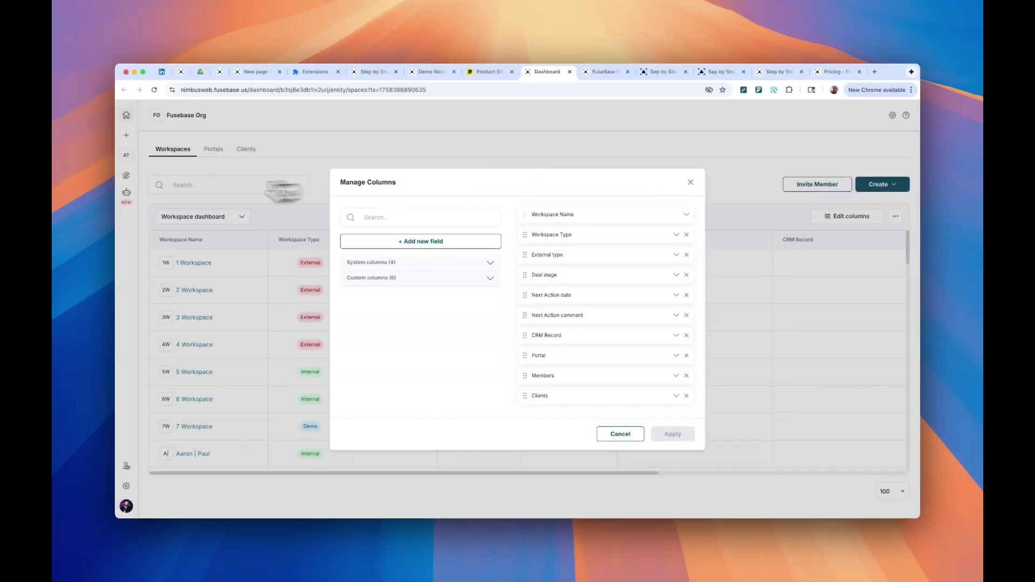
click(236, 218)
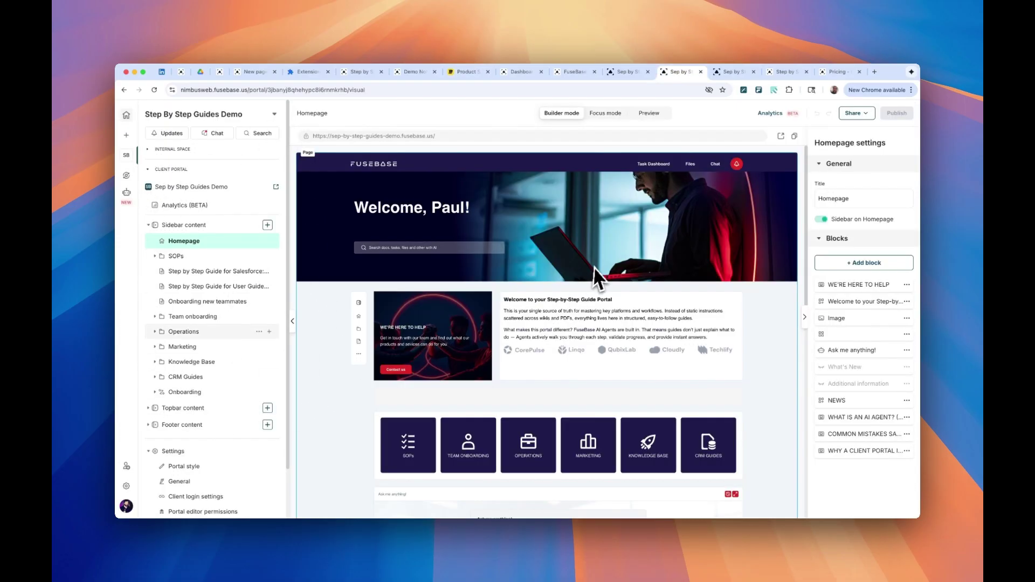
click(732, 72)
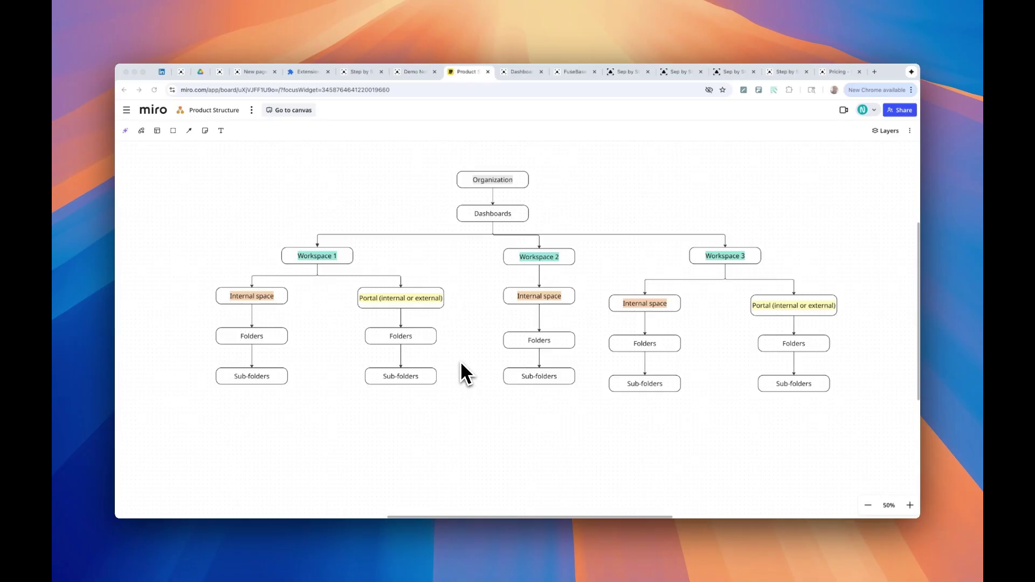
click(516, 73)
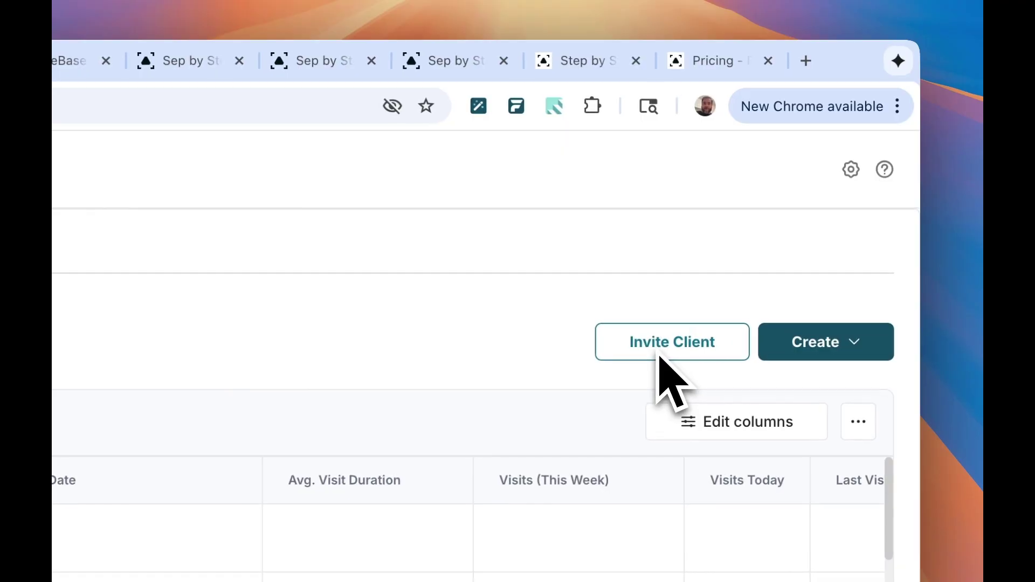
Step: Switch to the Step By Step Guides Demo portal builder and view the section settings of the sidebar content
click(680, 71)
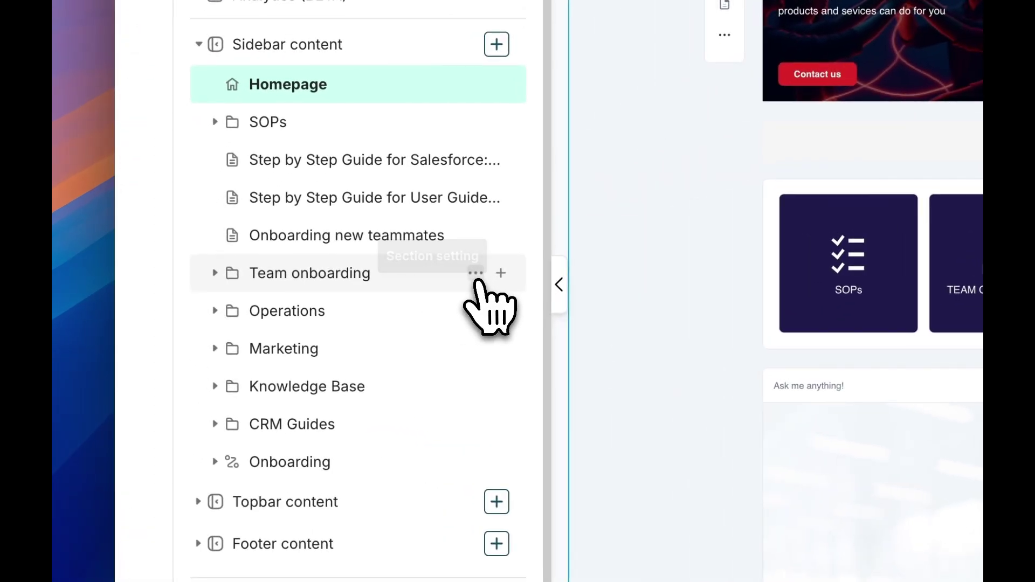
click(476, 273)
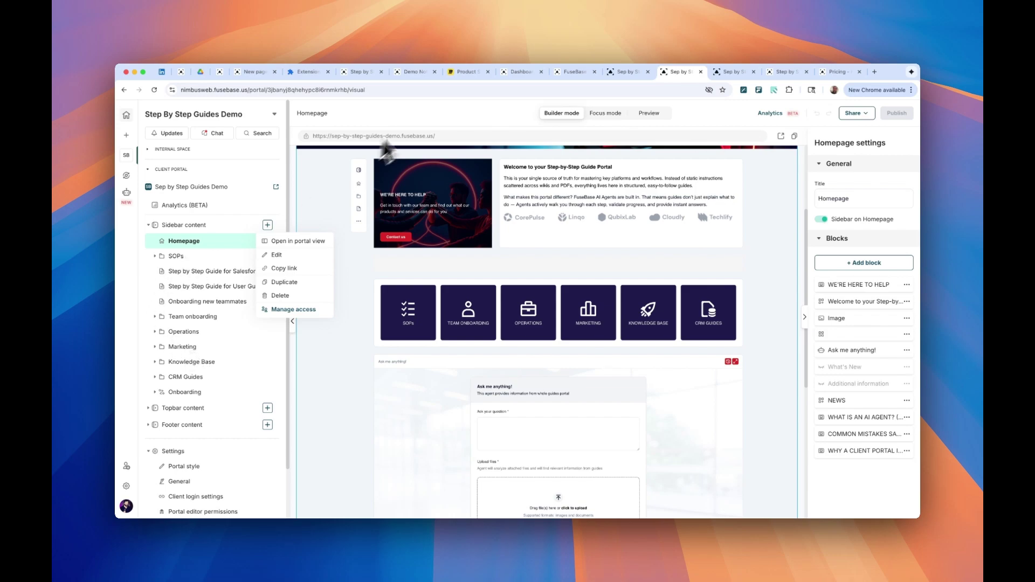
click(414, 118)
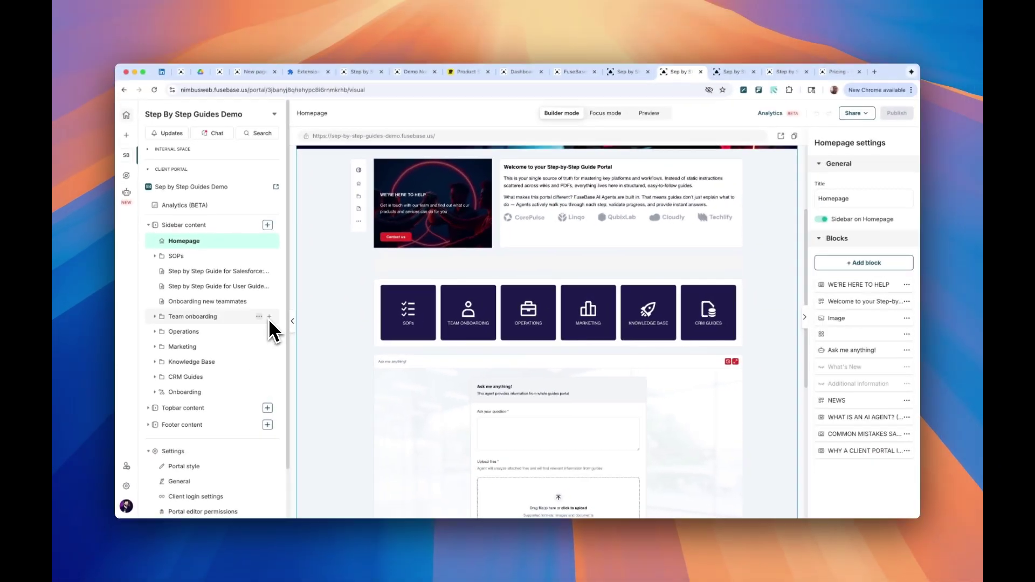
Step: Open the access management of the Team onboarding folder and view the role choices for inviting a member by email
click(259, 317)
click(322, 308)
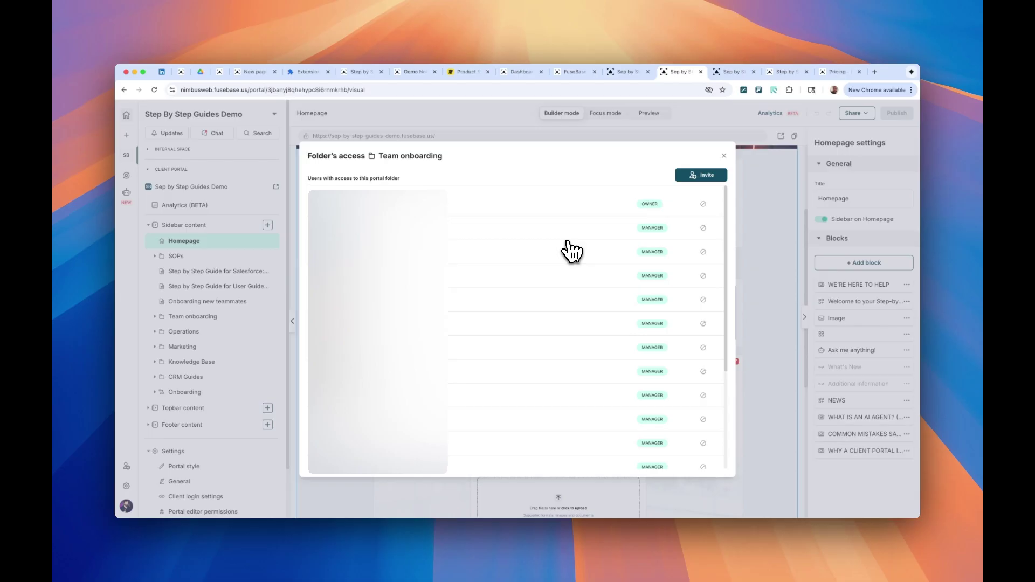
click(702, 177)
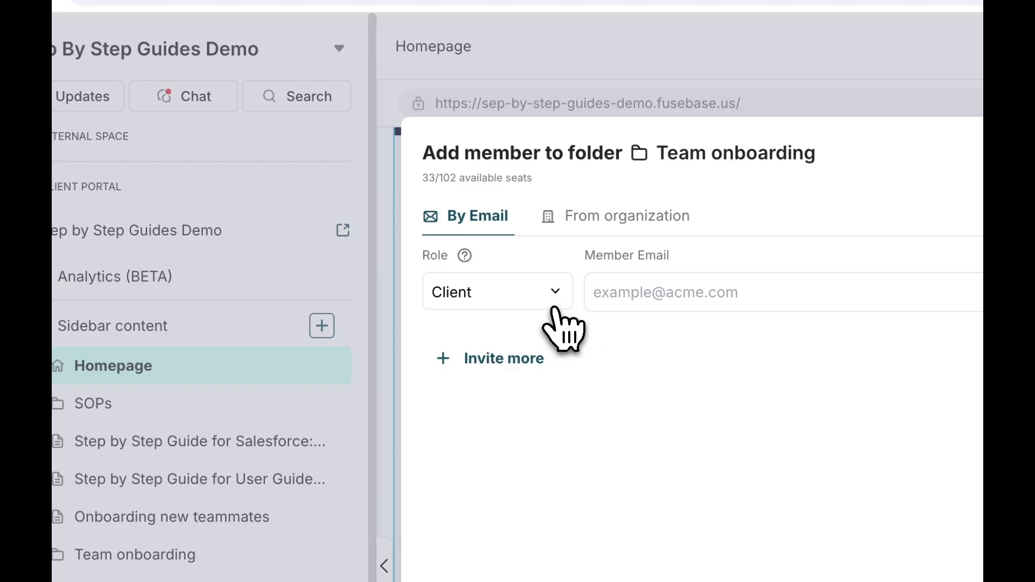
click(544, 293)
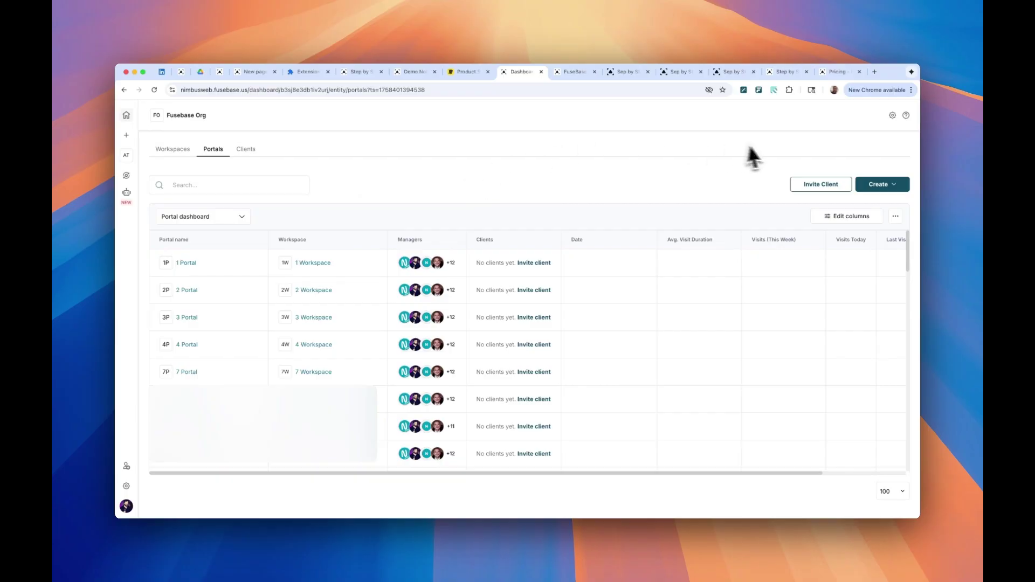
Step: Open the client invitation form from the Portals dashboard and set the invitee's role to Client
click(803, 186)
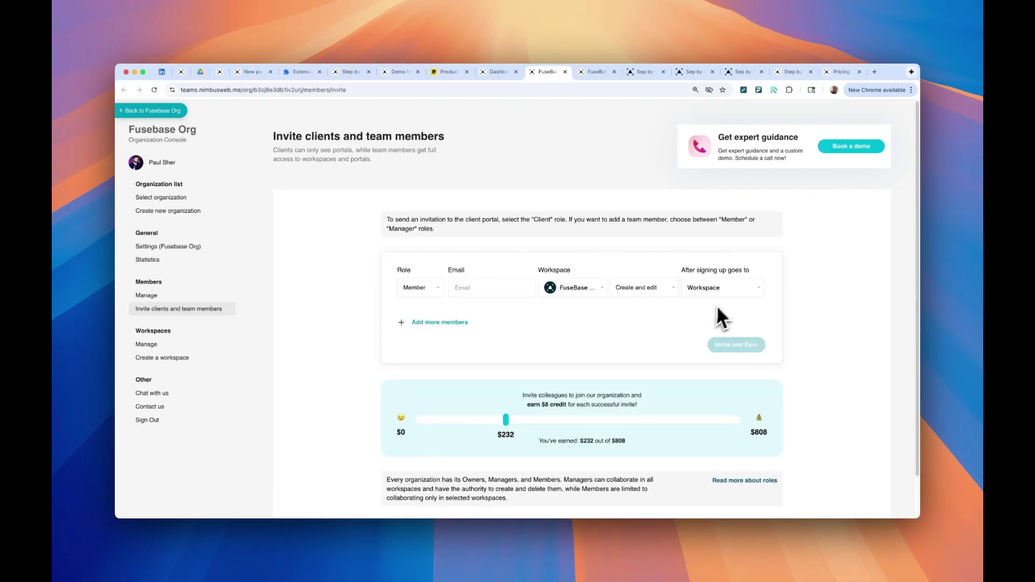
click(745, 298)
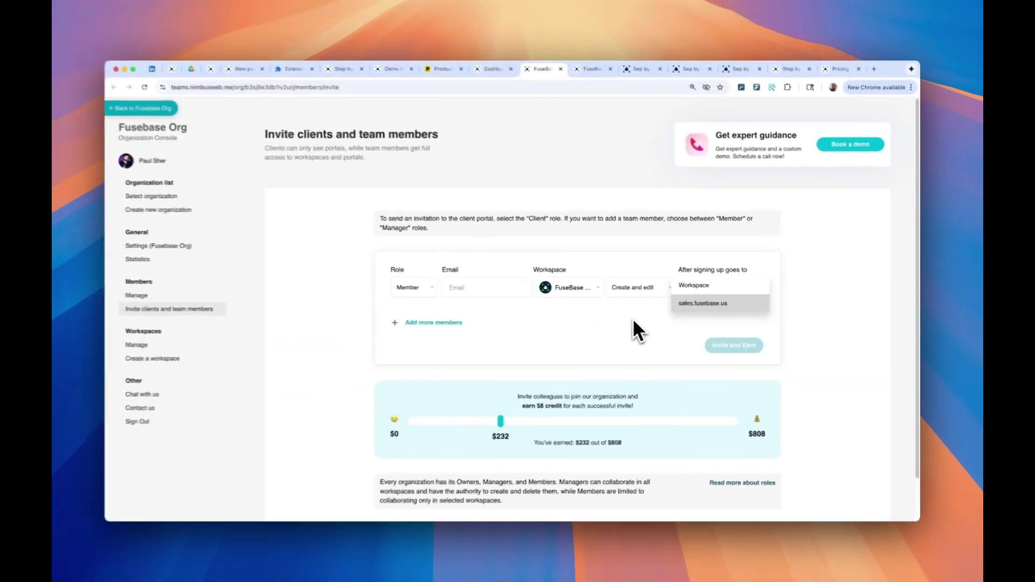
click(438, 292)
click(431, 294)
click(418, 321)
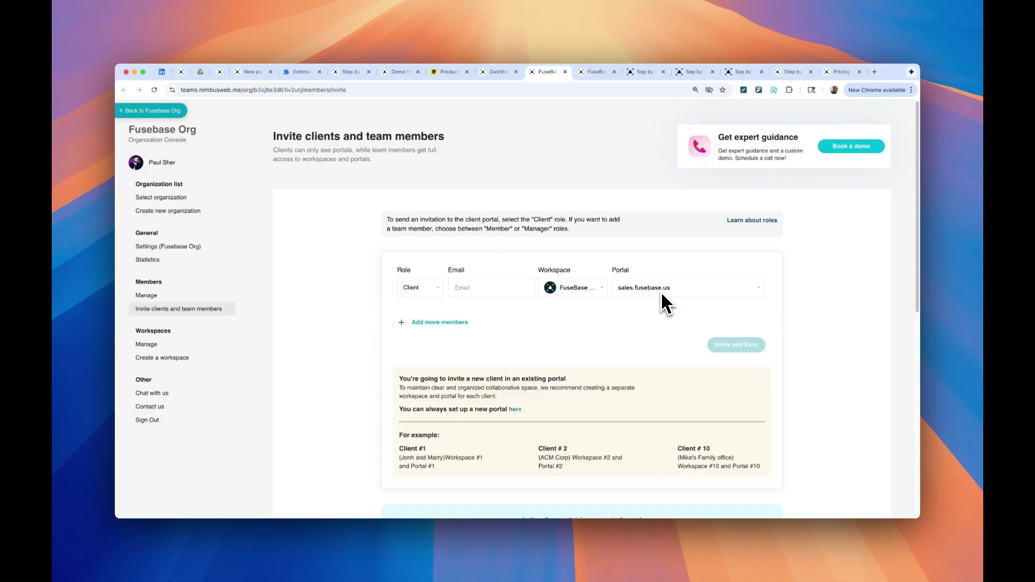
Step: Choose sales.fusebase.us as the portal for the client invitation
click(661, 291)
click(662, 292)
click(658, 291)
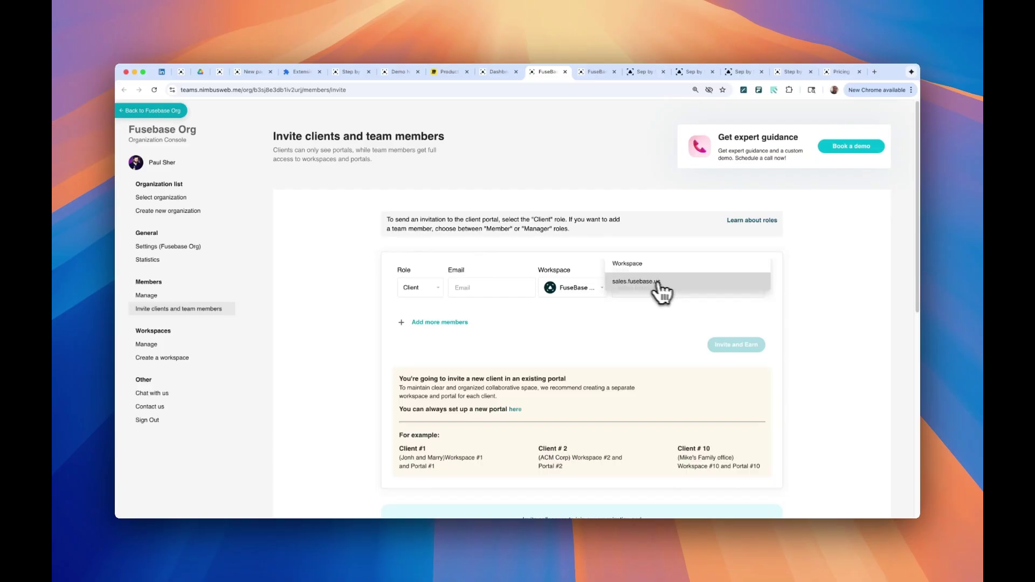
click(645, 322)
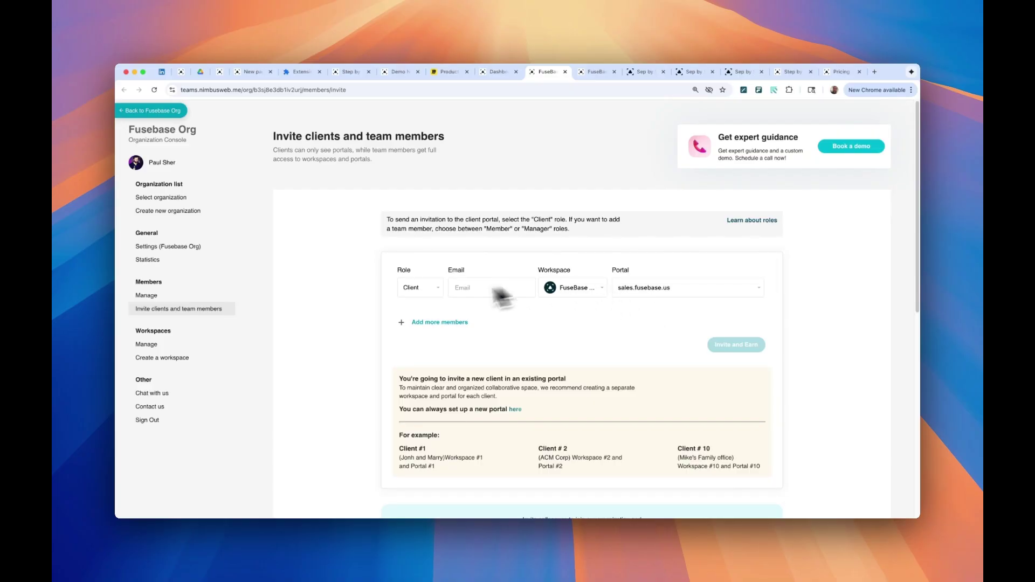
Step: Review the roles available for the invitee, keeping Client selected
click(420, 278)
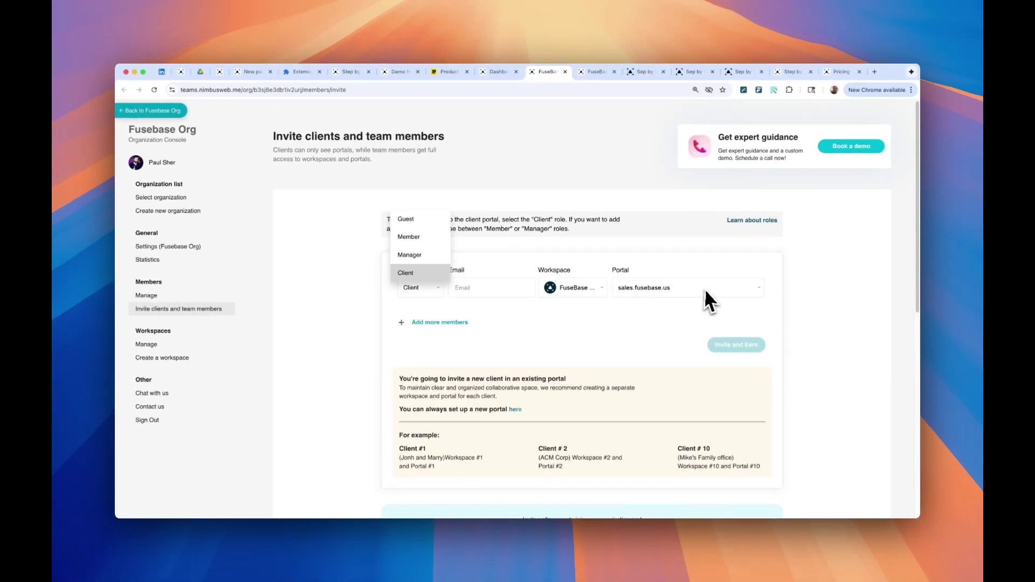
click(704, 289)
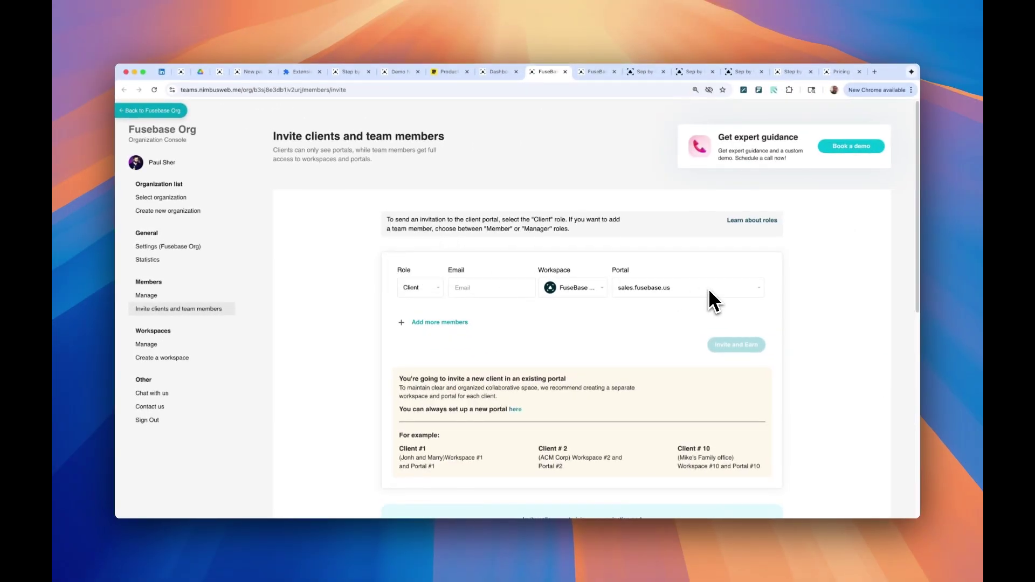
click(431, 289)
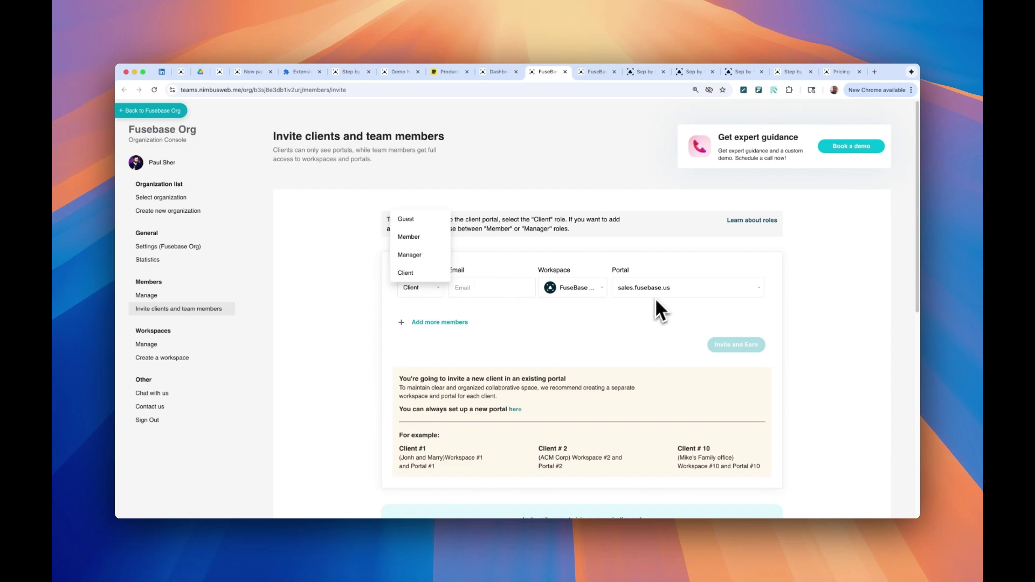
click(673, 305)
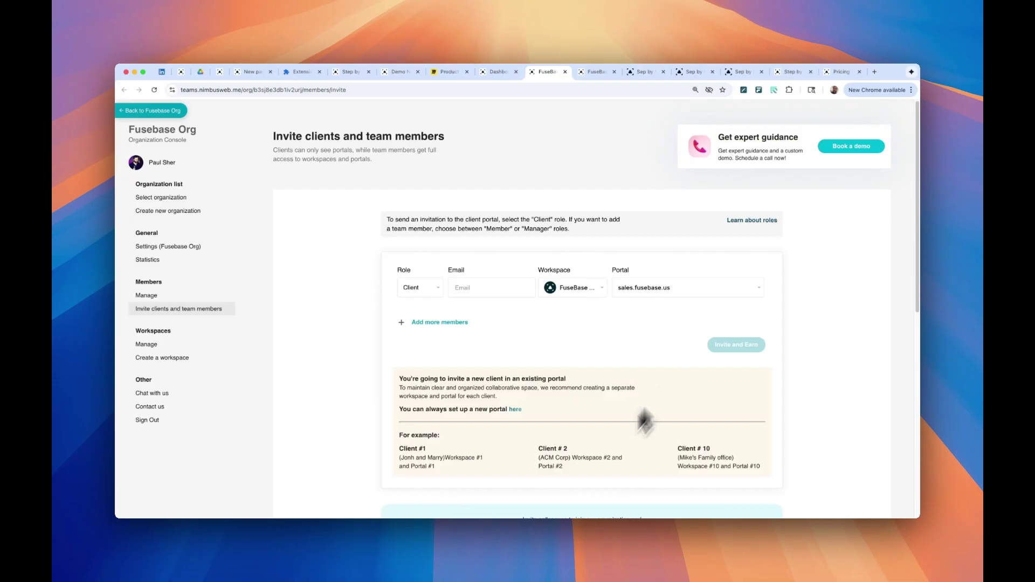
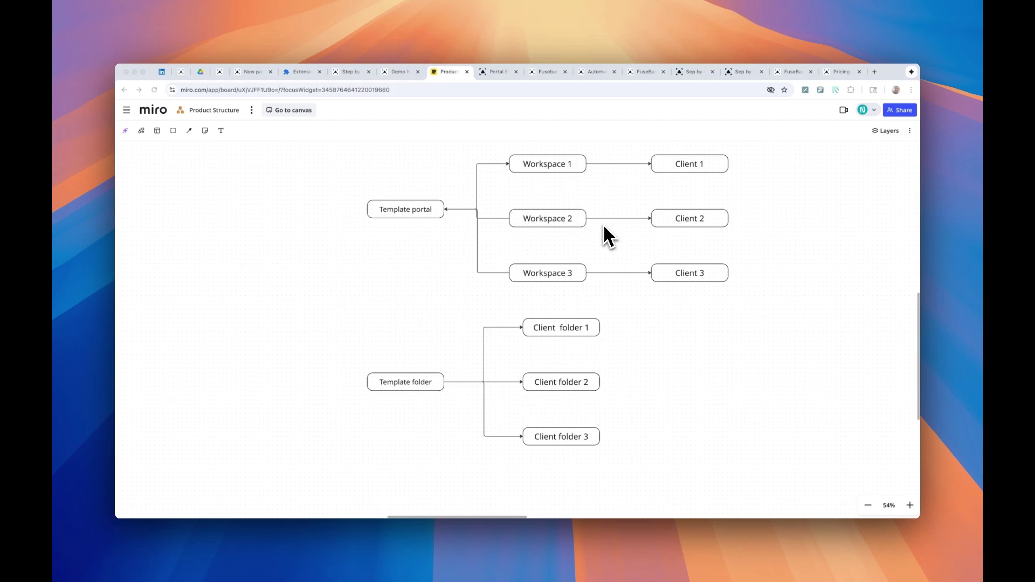
Step: Review the template portal diagram in Miro, FuseBase's option to duplicate the current portal, and its list of automation flows
click(401, 249)
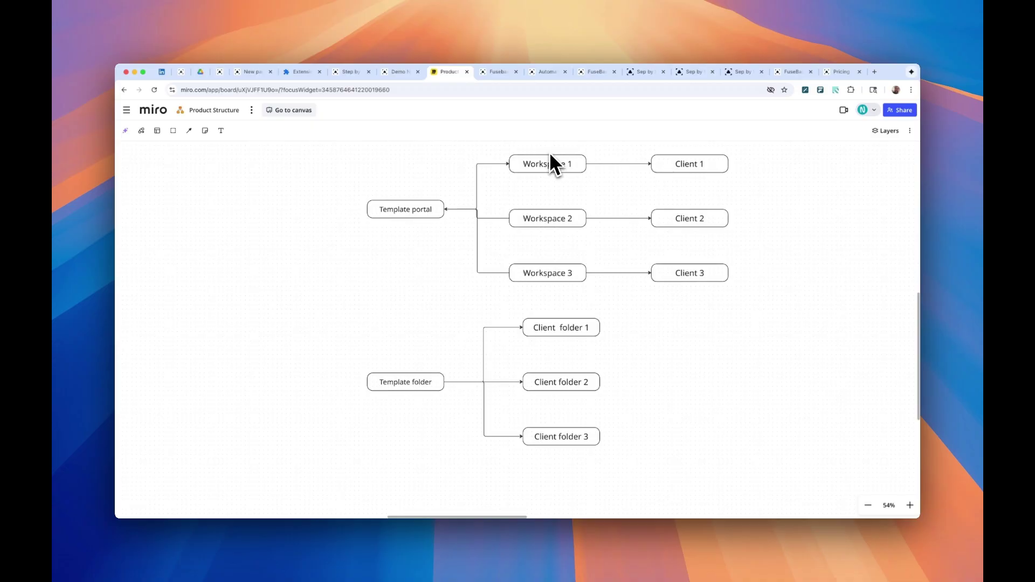
key(ctrl+Tab)
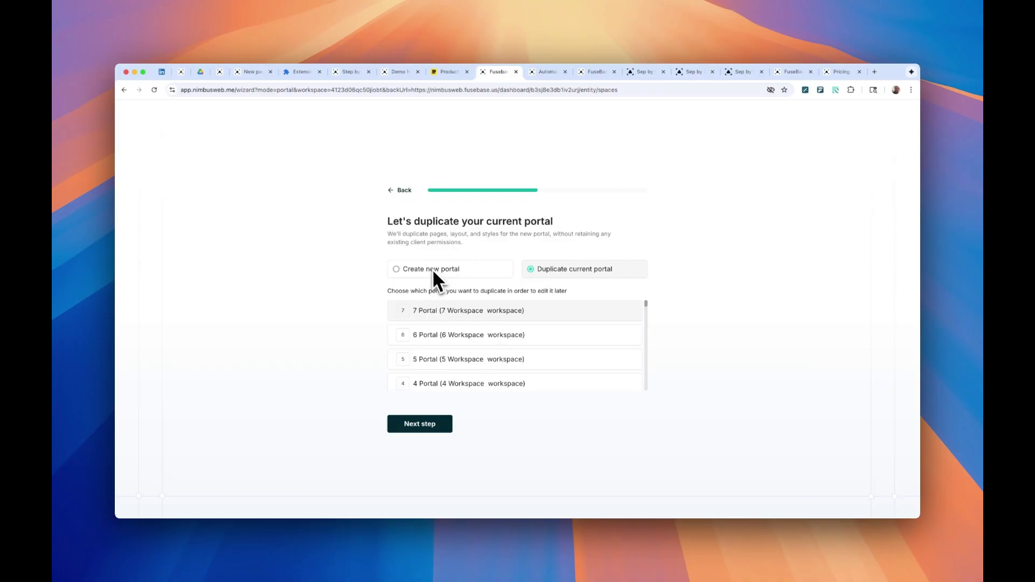
click(544, 72)
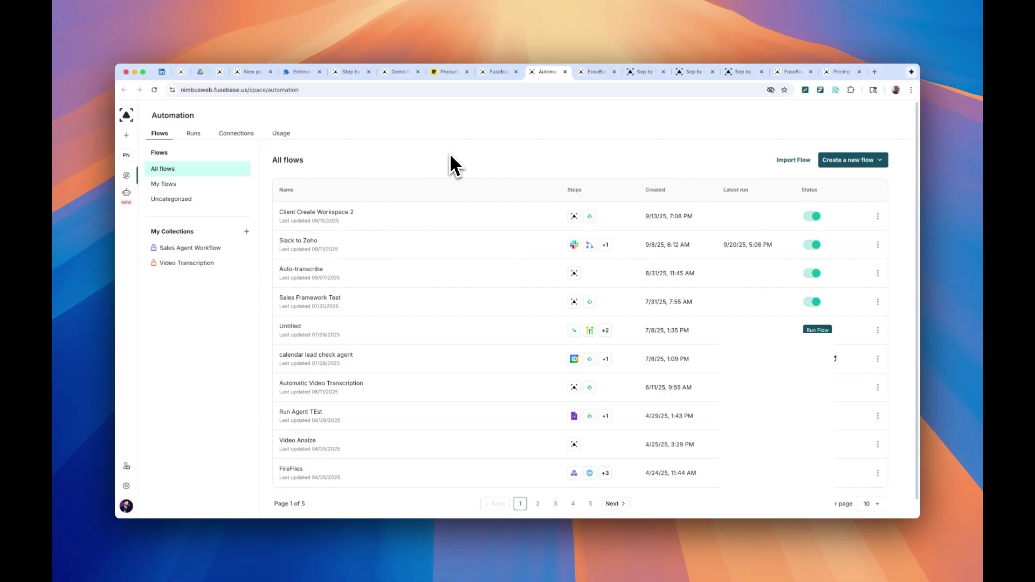
key(ctrl+shift+Tab)
key(ctrl+shift+Tab)
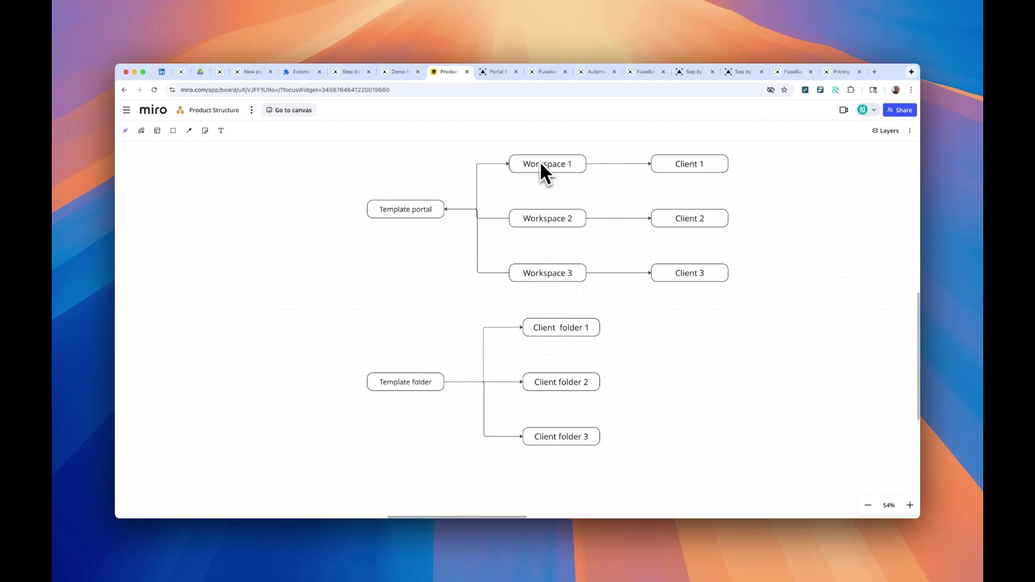
Step: View the Linked folder options for adding a folder to the portal's sidebar content, and check the template folder diagram in Miro
click(496, 75)
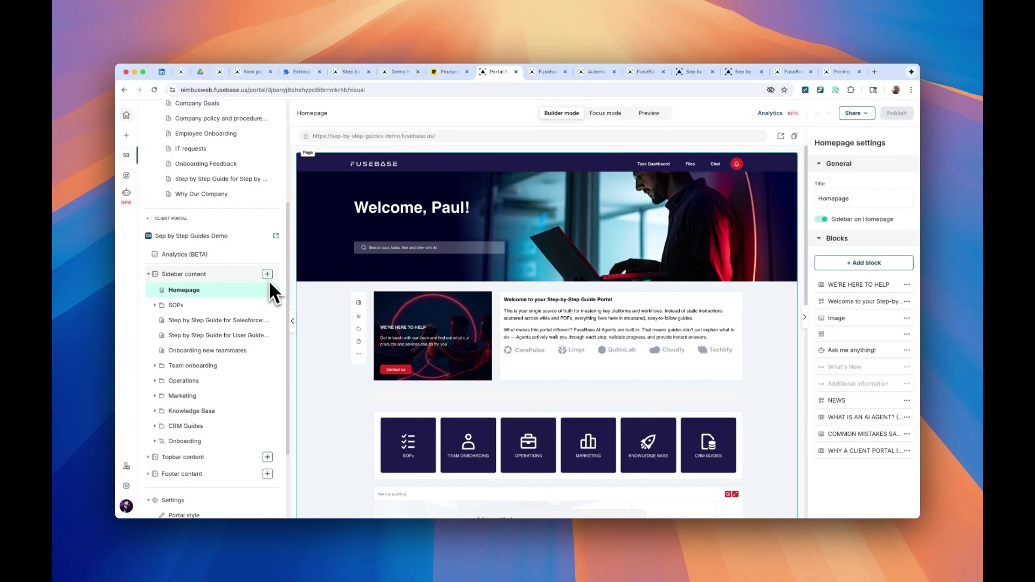
click(267, 274)
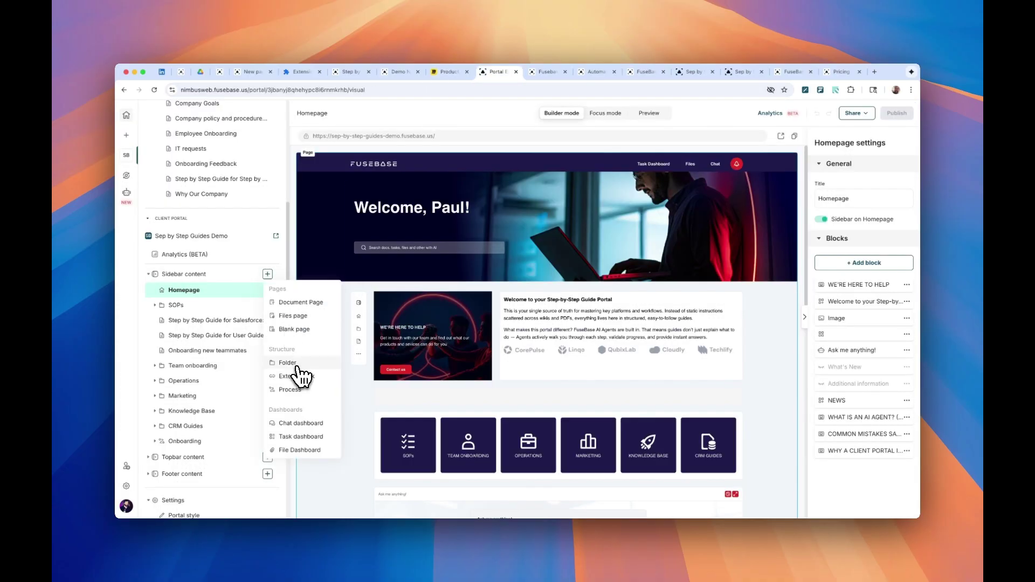
click(296, 367)
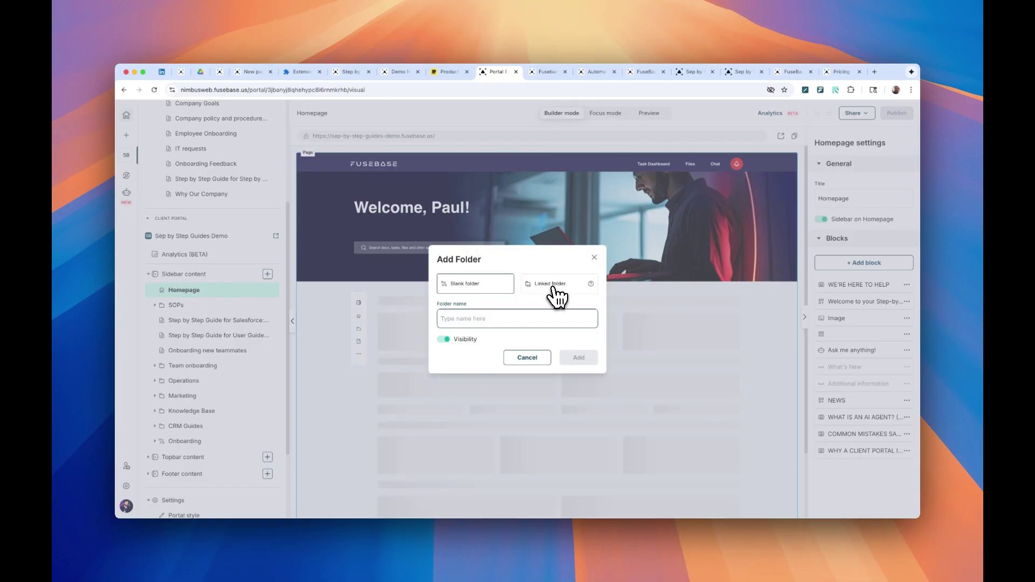
click(554, 287)
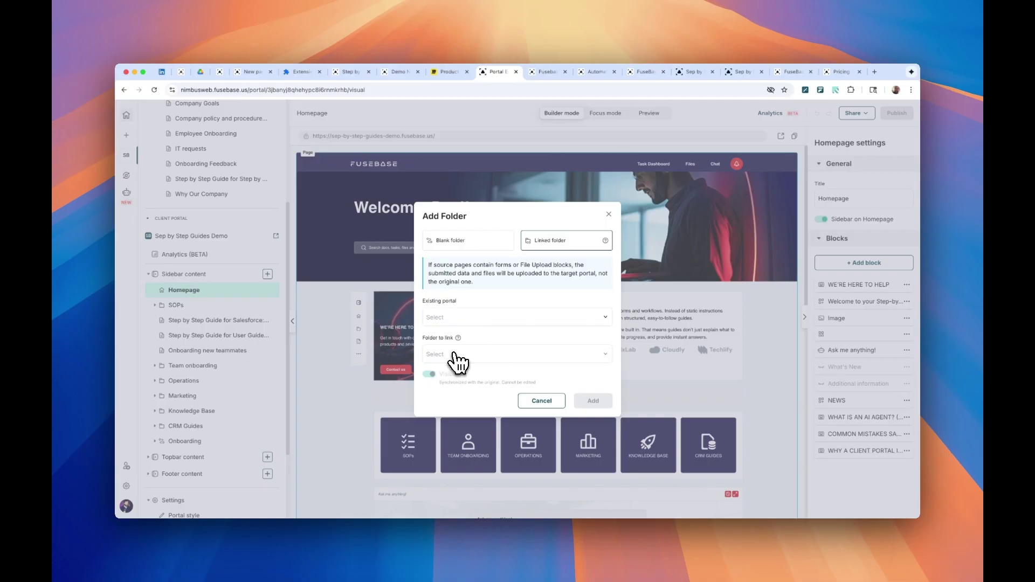
click(450, 72)
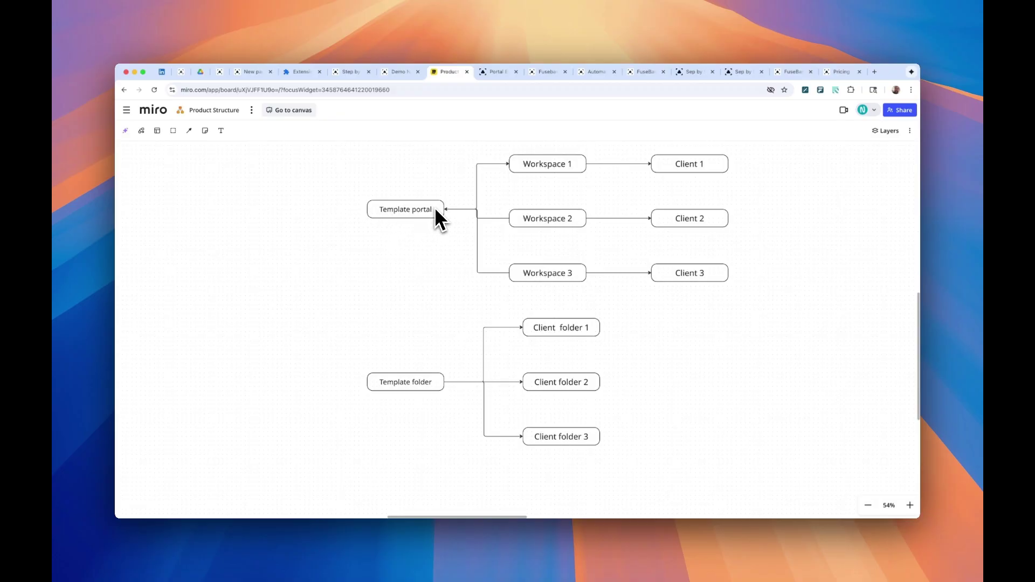
Step: Return to the portal builder and enable email validation for the portal's Email Required access in the sharing settings
key(ctrl+Tab)
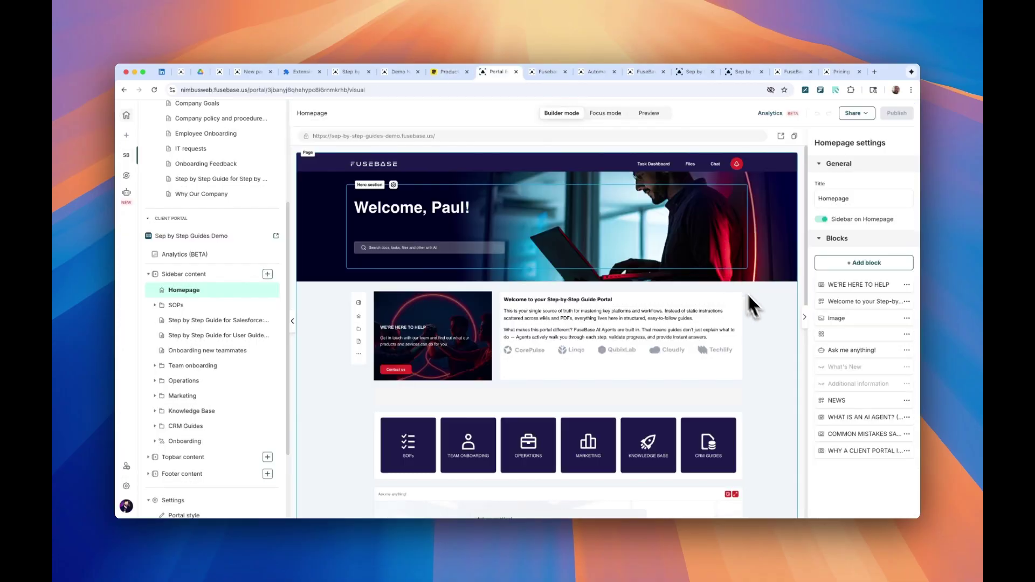
click(861, 117)
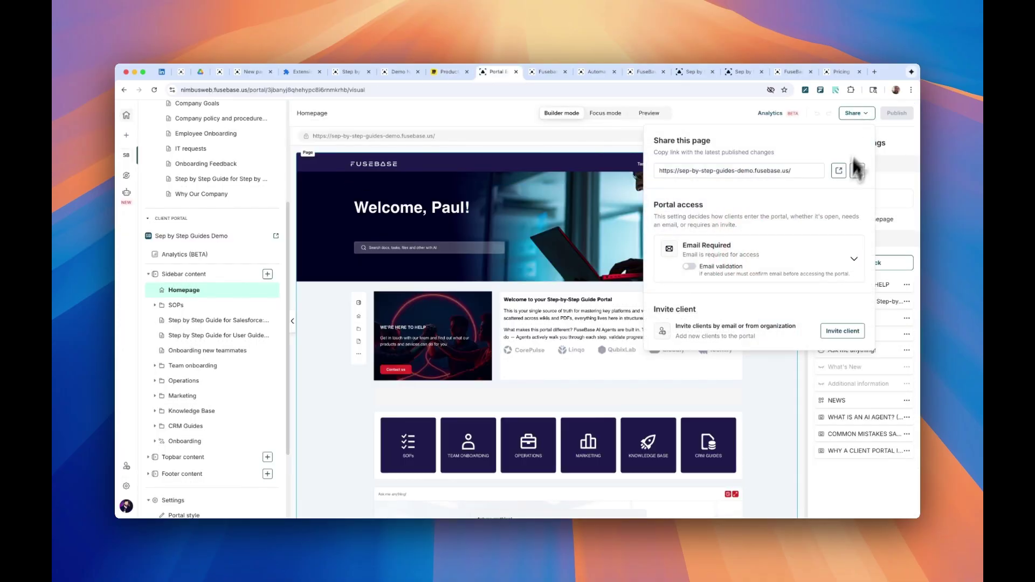
click(856, 261)
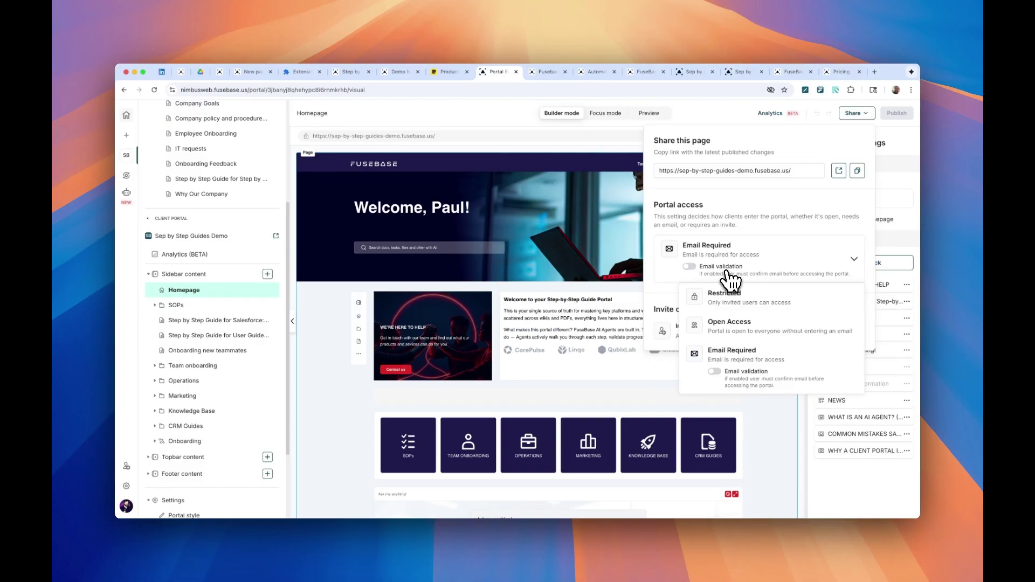
click(698, 271)
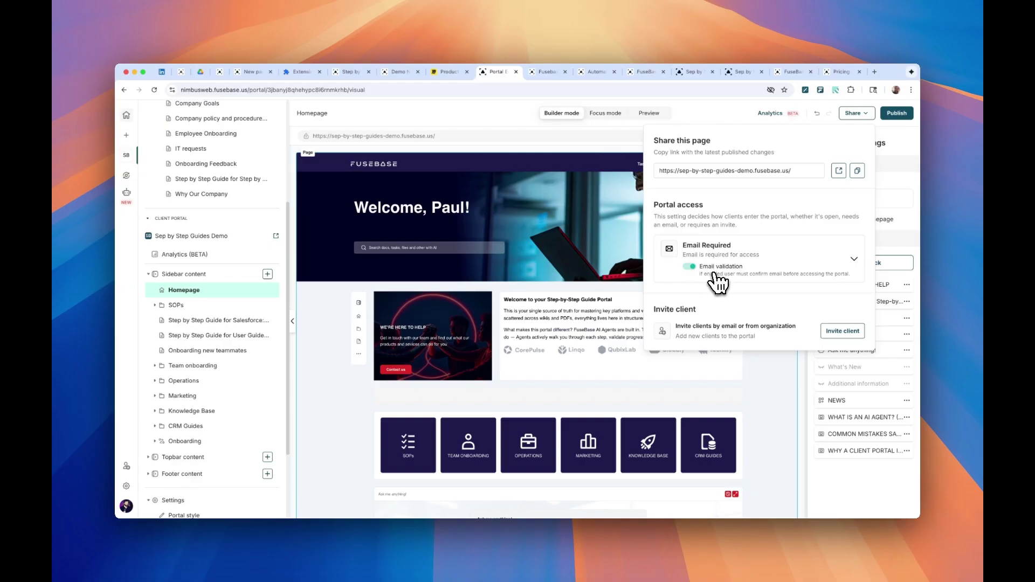
click(721, 277)
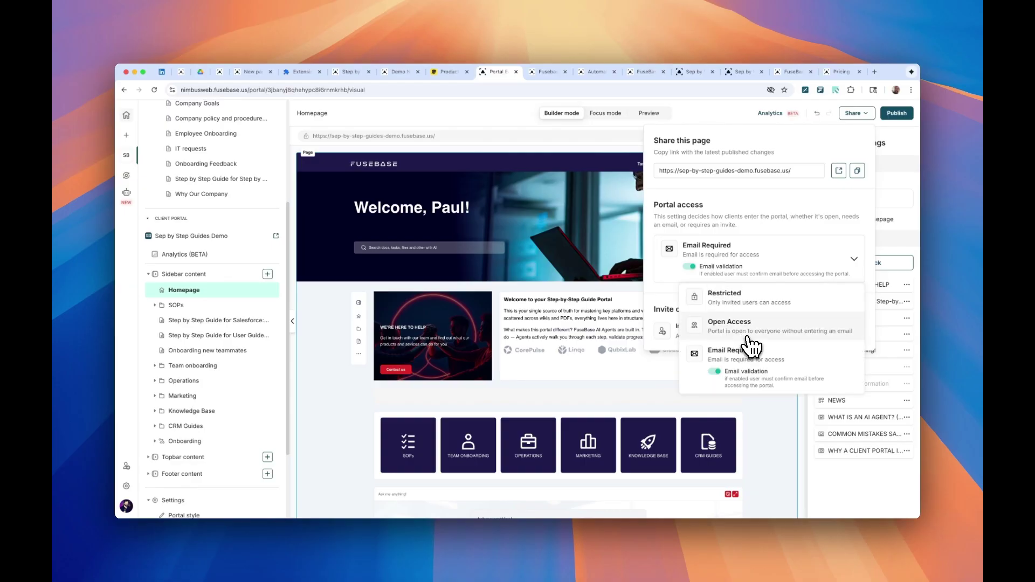
key(Return)
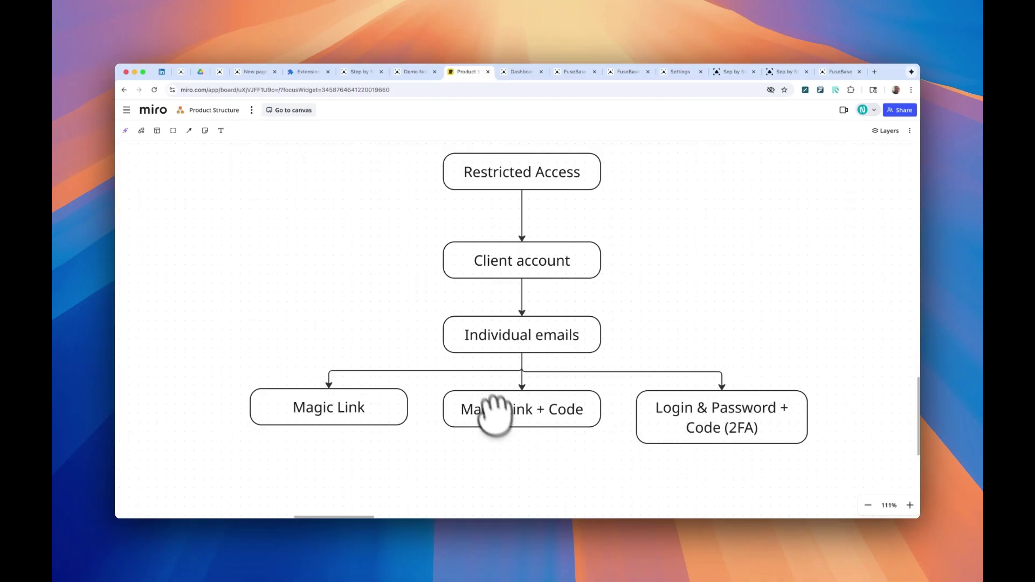
Step: Open workspace management for 1 Workspace from the FuseBase dashboard, and open the settings from the main dashboard view
click(522, 76)
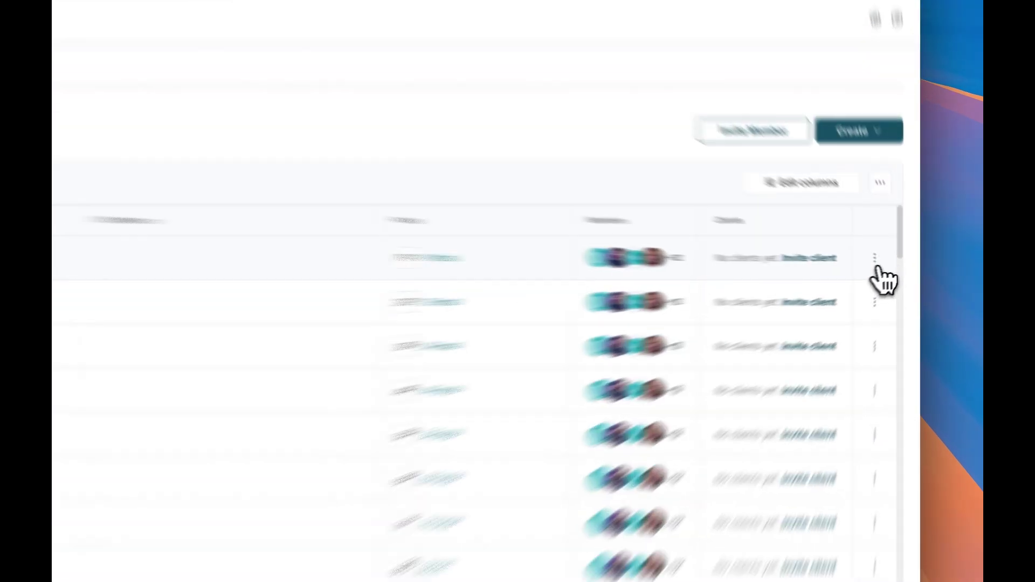
click(851, 256)
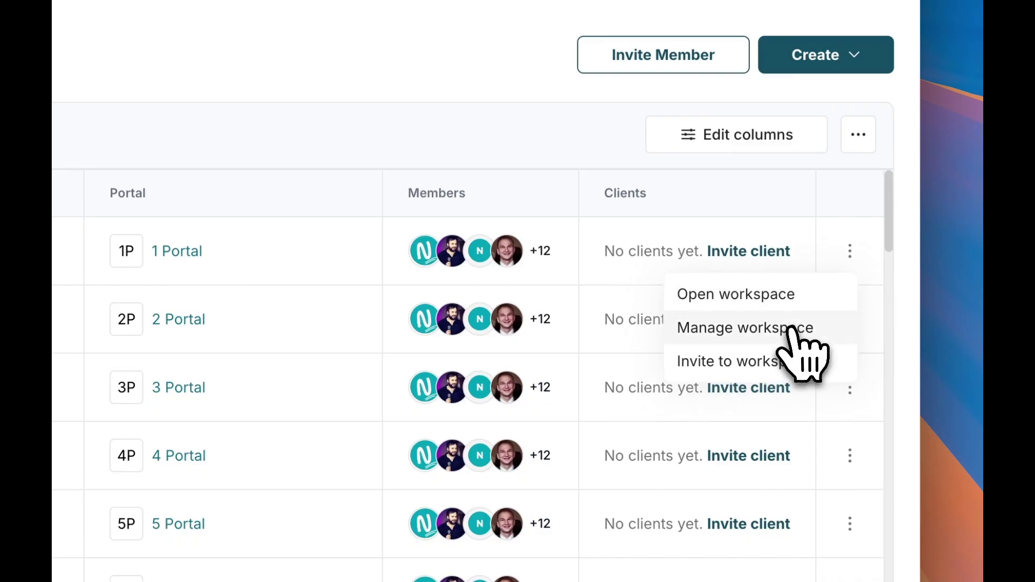
click(838, 329)
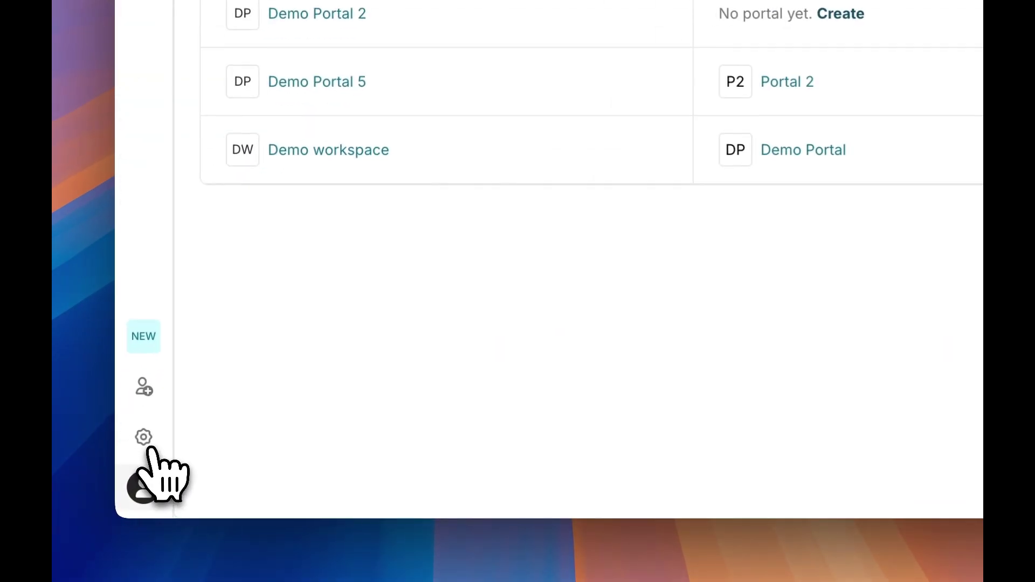
click(152, 449)
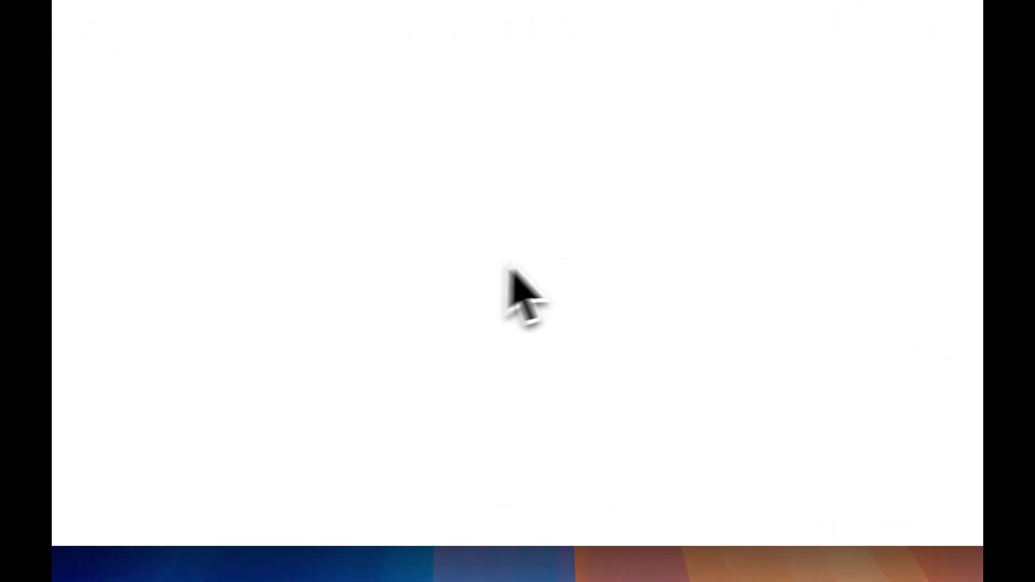